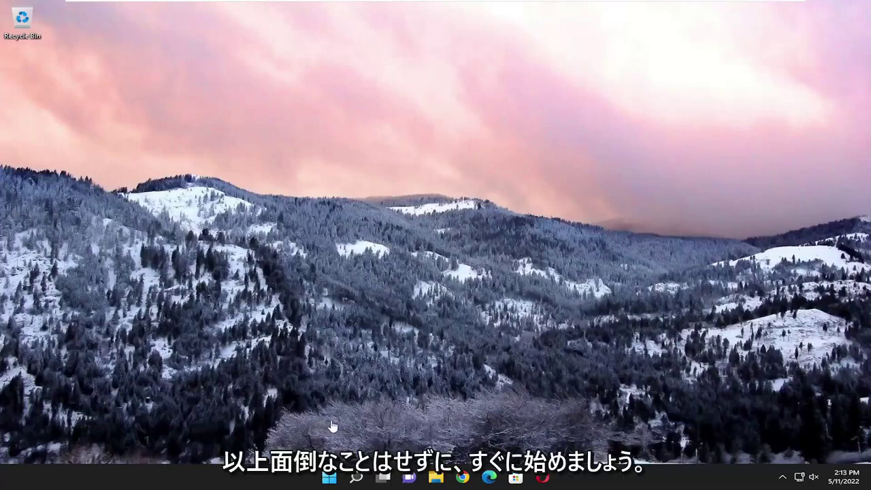
# Step: Search Windows for 'troubleshoot' to bring up Troubleshoot settings
pyautogui.click(354, 480)
pyautogui.write('trouble')
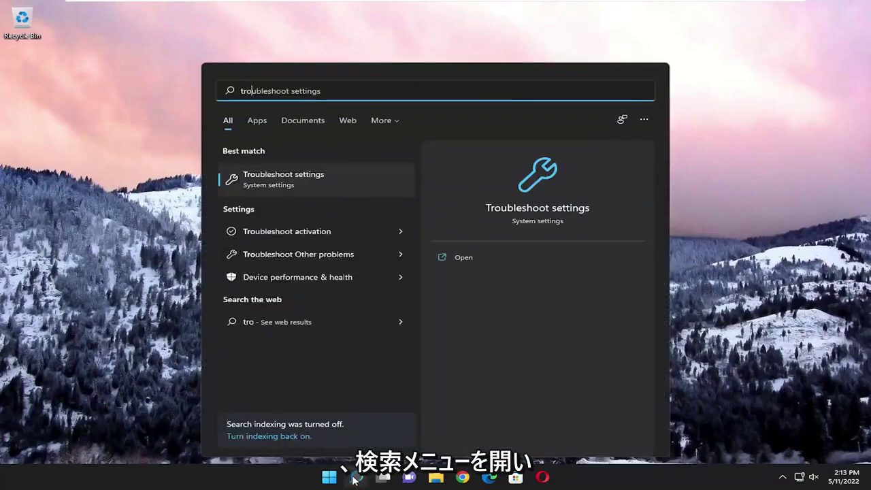
pyautogui.write('shoot')
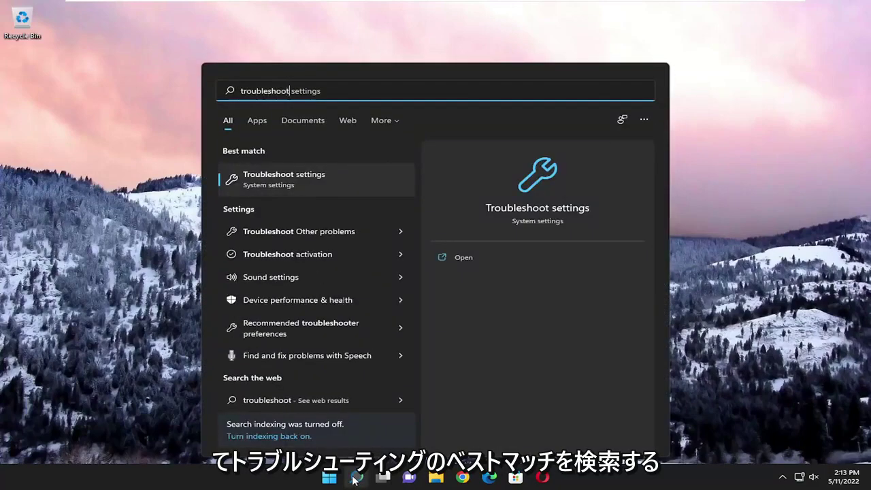
# Step: Run the Windows Update troubleshooter from Other troubleshooters, then close the results and Settings
pyautogui.click(287, 178)
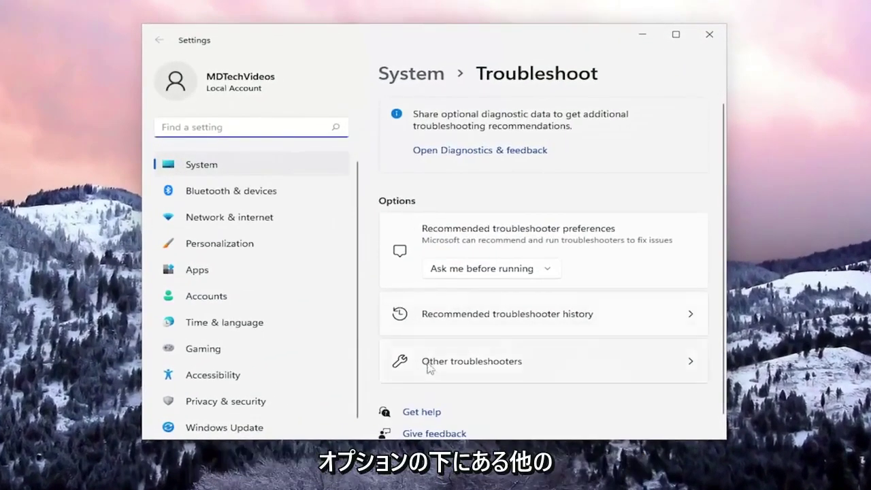
pyautogui.click(485, 362)
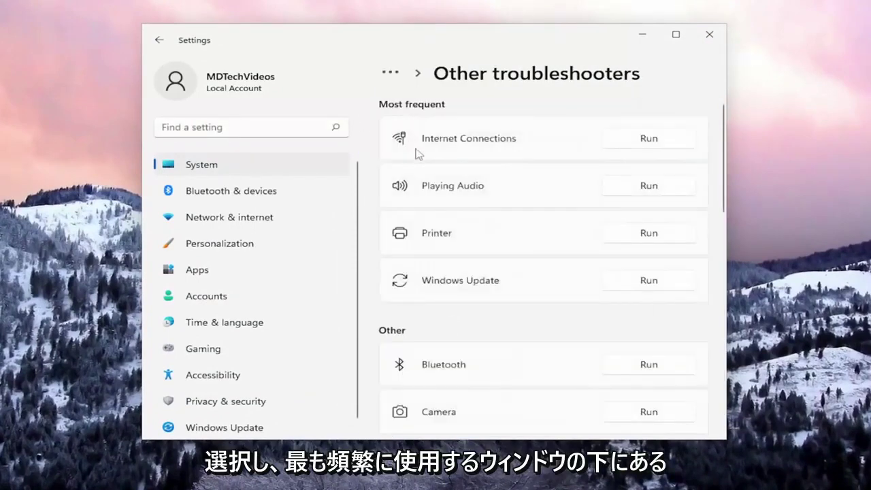
pyautogui.click(649, 281)
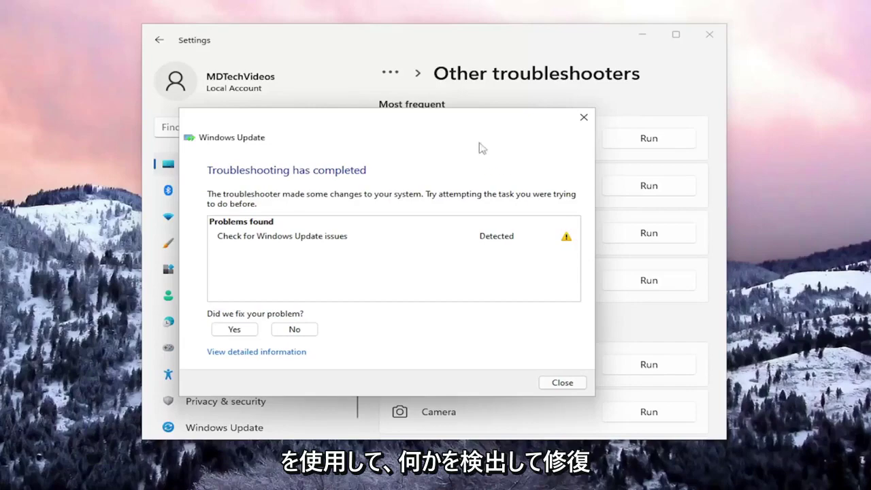
pyautogui.click(561, 383)
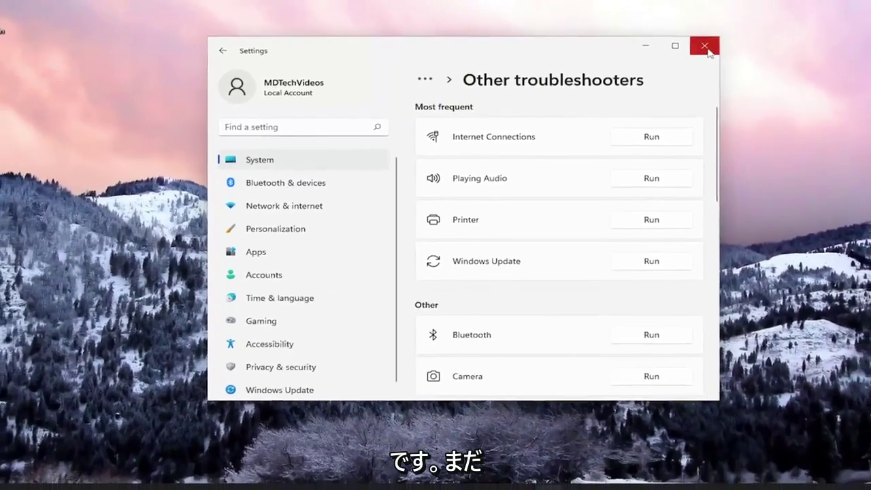
pyautogui.click(709, 34)
# Step: Search 'cmd' and launch Command Prompt with Run as administrator
pyautogui.click(356, 477)
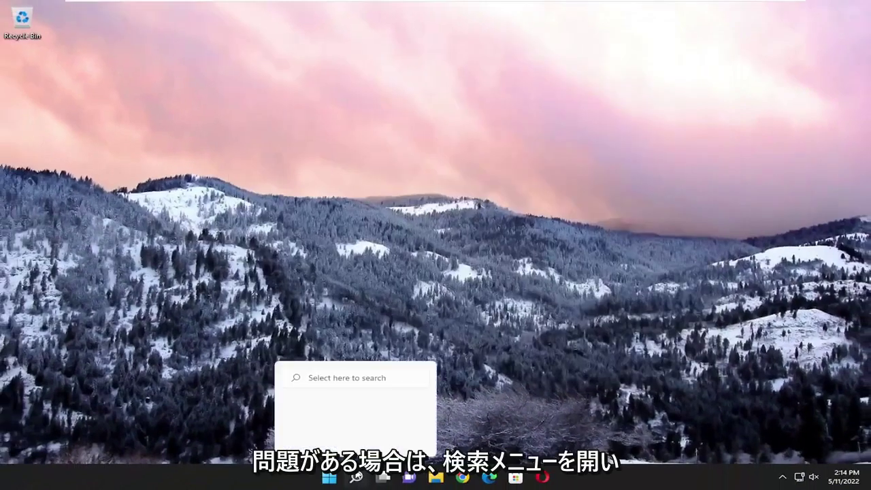
pyautogui.write('cmd')
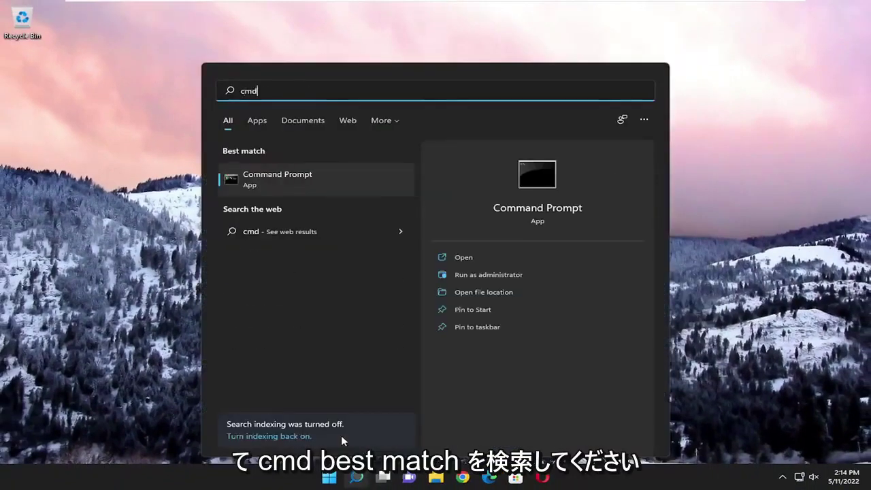
pyautogui.rightClick(271, 181)
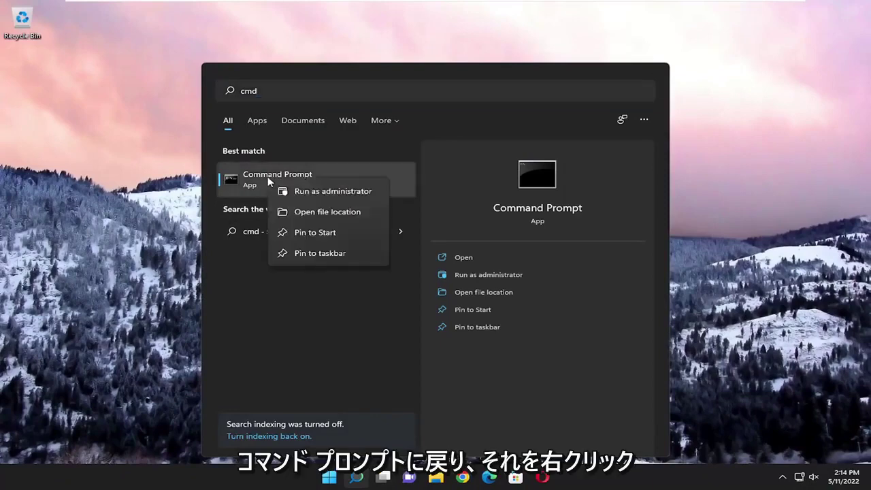
pyautogui.click(336, 191)
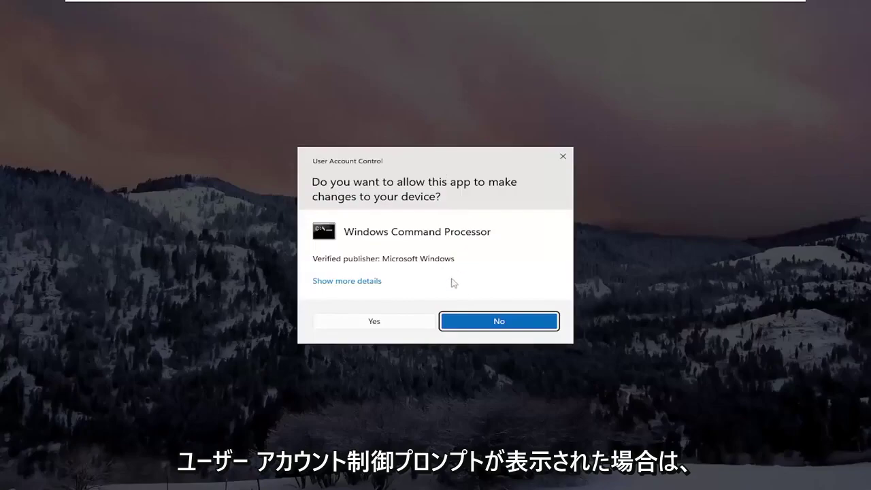
# Step: Approve the UAC prompt and paste sfc /scannow into the admin Command Prompt
pyautogui.click(386, 320)
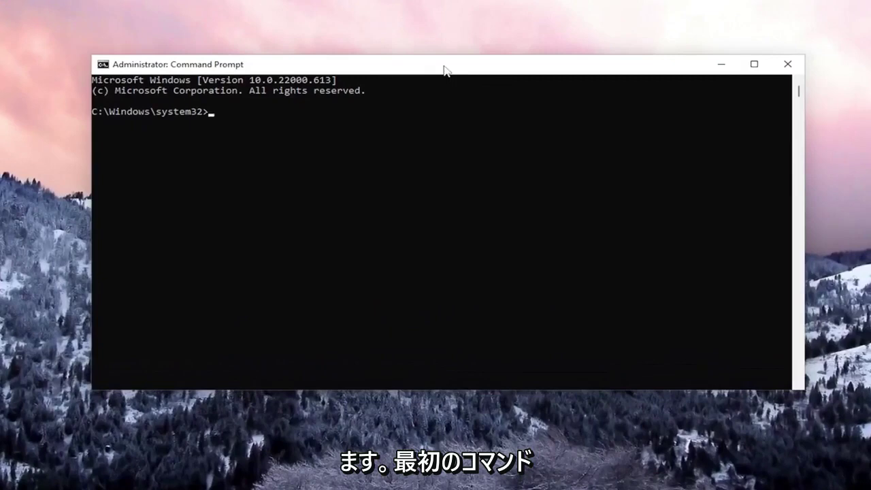
pyautogui.rightClick(392, 67)
pyautogui.moveTo(446, 163)
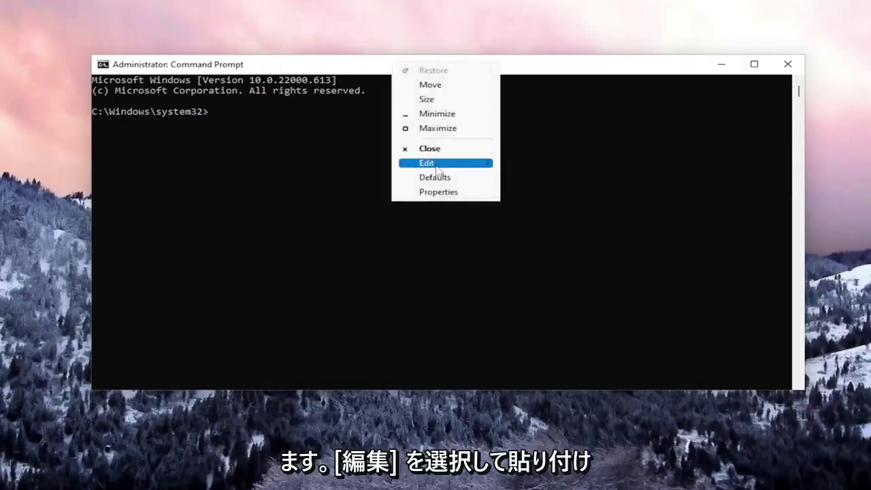
pyautogui.click(555, 191)
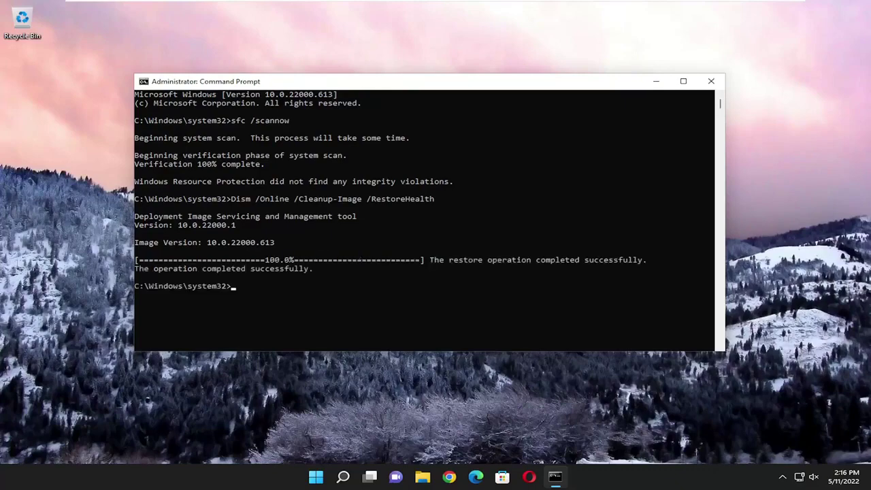
# Step: Close Command Prompt and bring up the Start button's quick-link menu
pyautogui.click(712, 81)
pyautogui.rightClick(329, 477)
pyautogui.moveTo(319, 434)
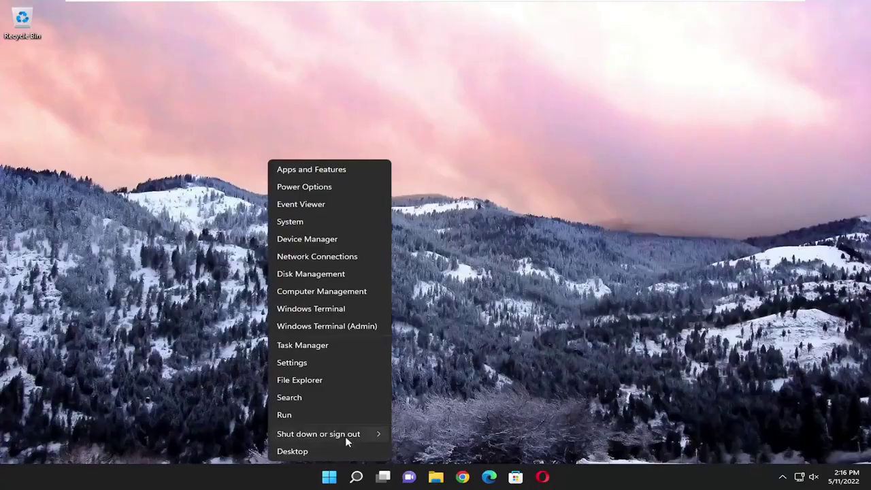